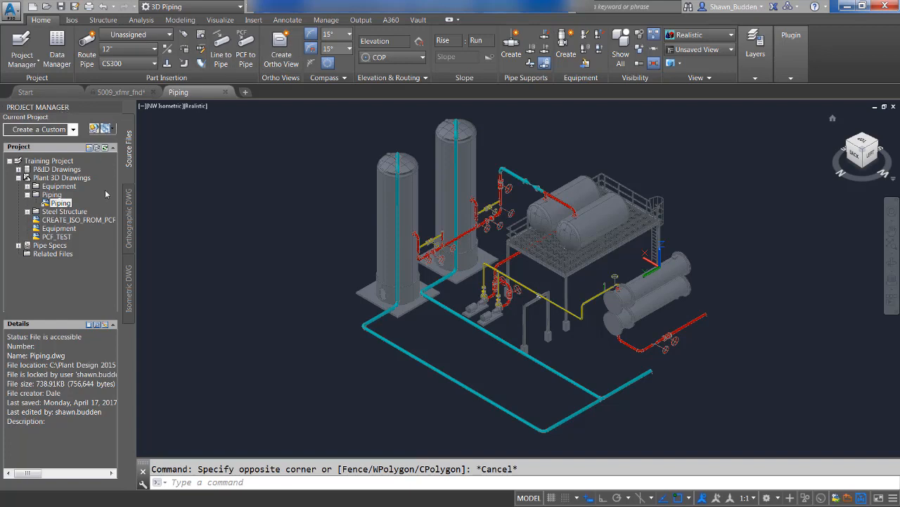
Create a new orthographic drawing named PIPING_ORTHO under the project's Orthographic Drawings, keeping the default template
click(129, 237)
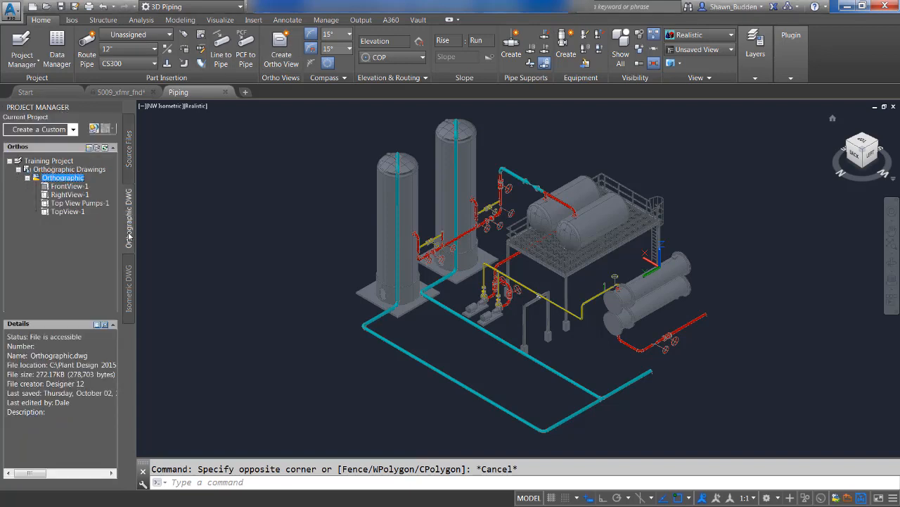
right_click(31, 171)
click(50, 177)
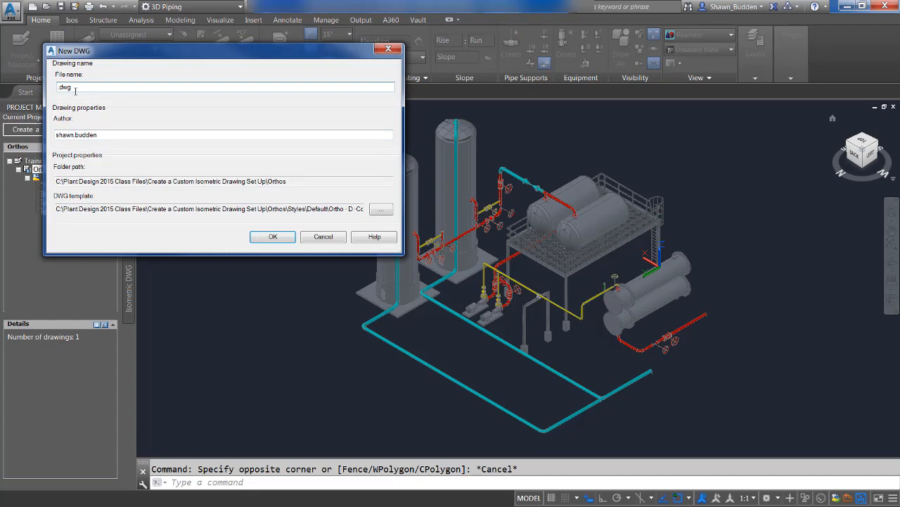
text(PIPING_ORTHO)
click(83, 135)
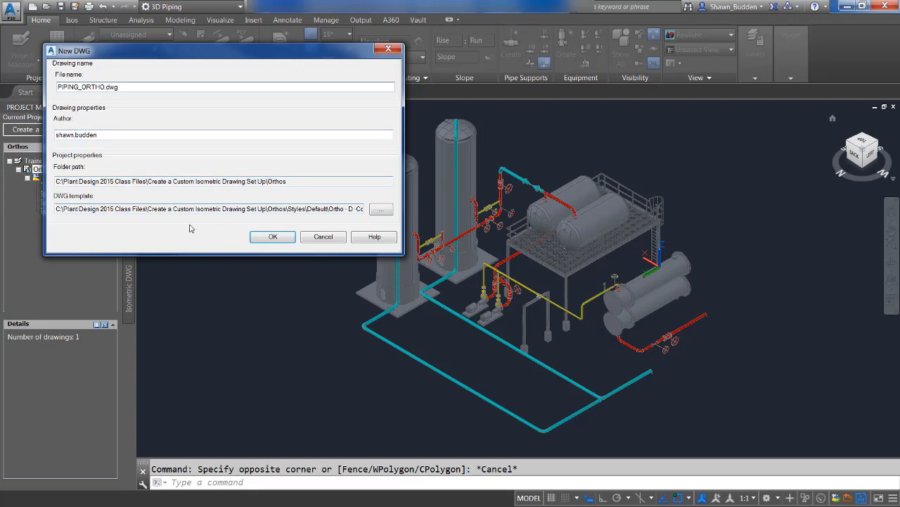
click(272, 237)
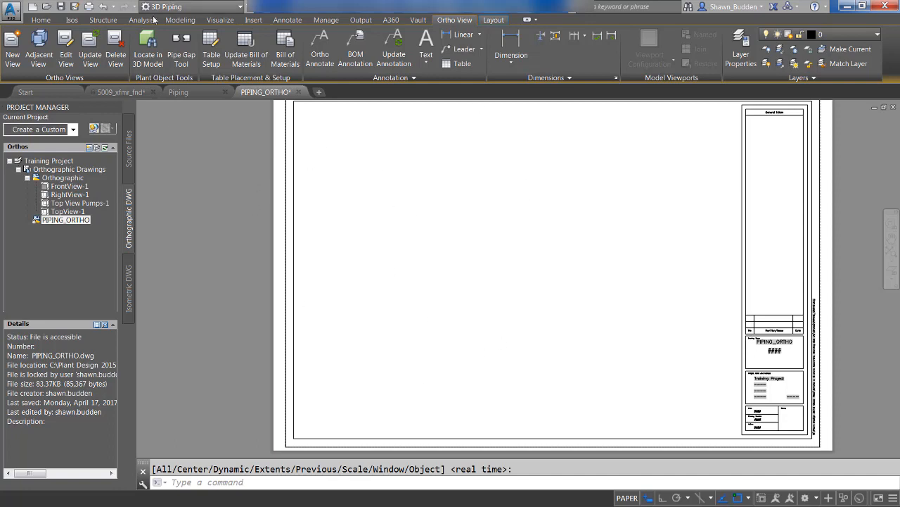
Start a new orthographic view that references only the Piping model
click(12, 48)
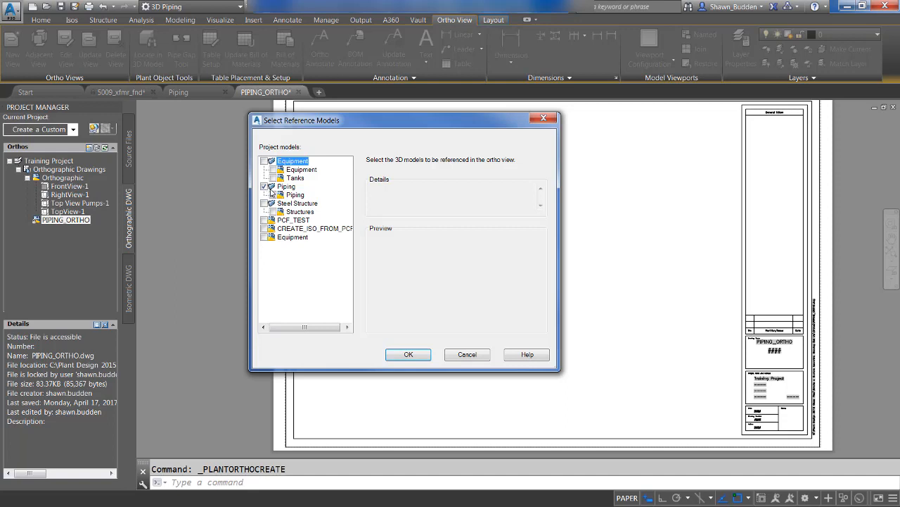
click(273, 194)
click(413, 359)
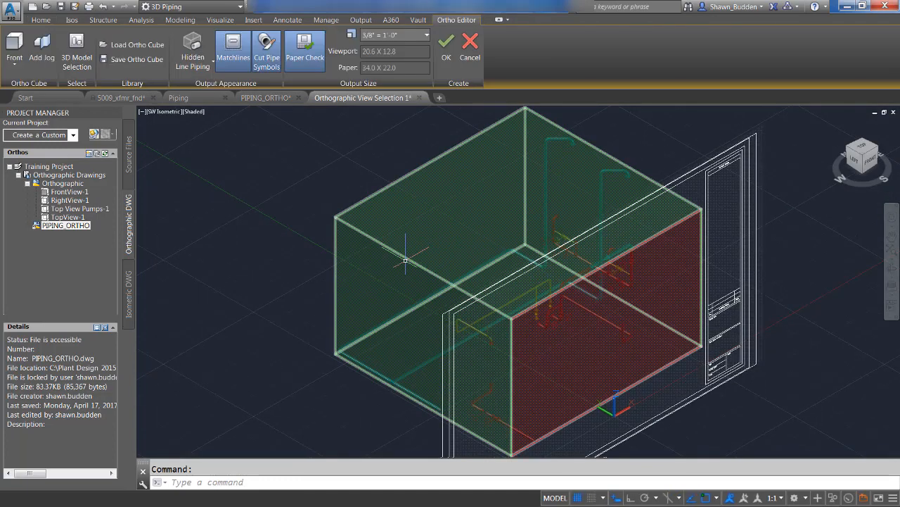
View the ortho cube from the front and try a view scale of 1/8" = 1'-0"
scroll(241, 303, up, 2)
middle_drag(241, 303, 194, 268)
scroll(193, 267, down, 2)
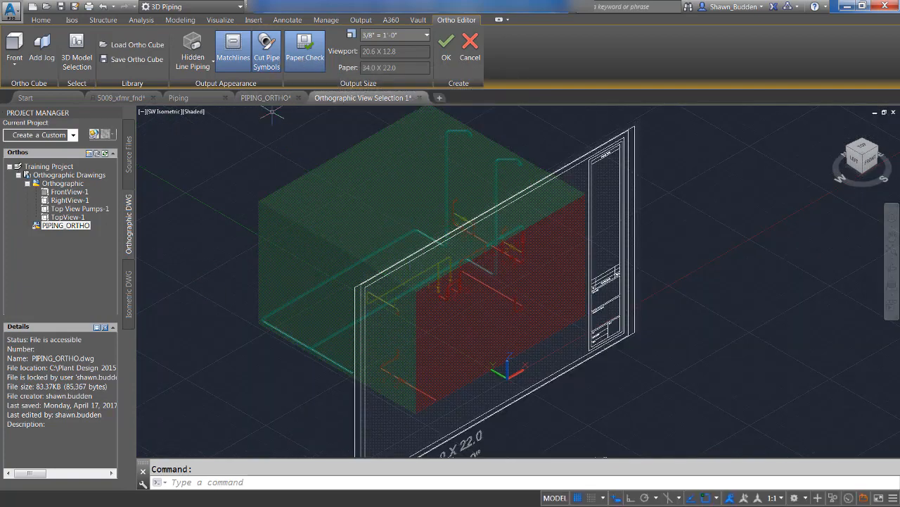
click(866, 164)
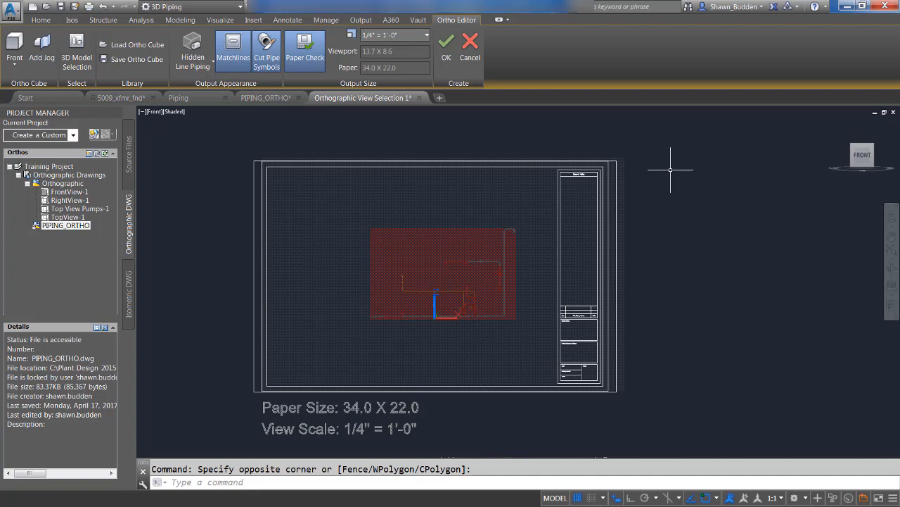
click(427, 35)
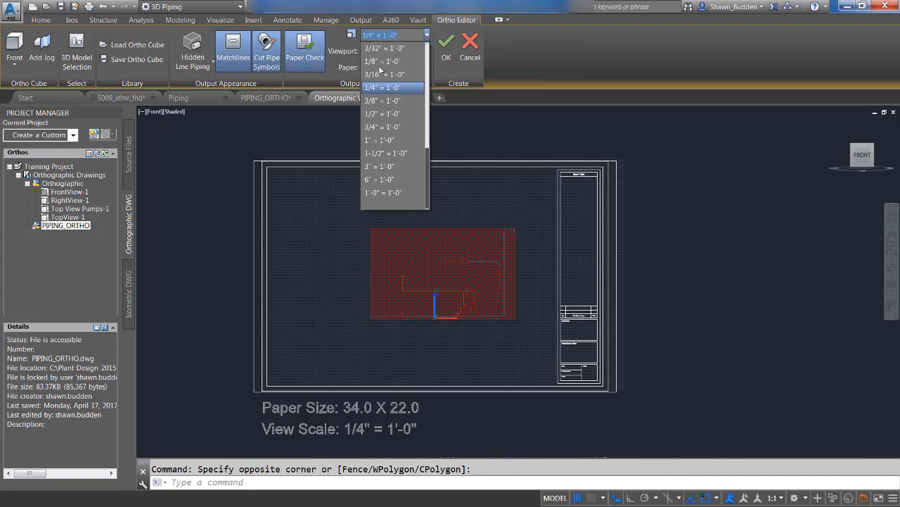
click(380, 68)
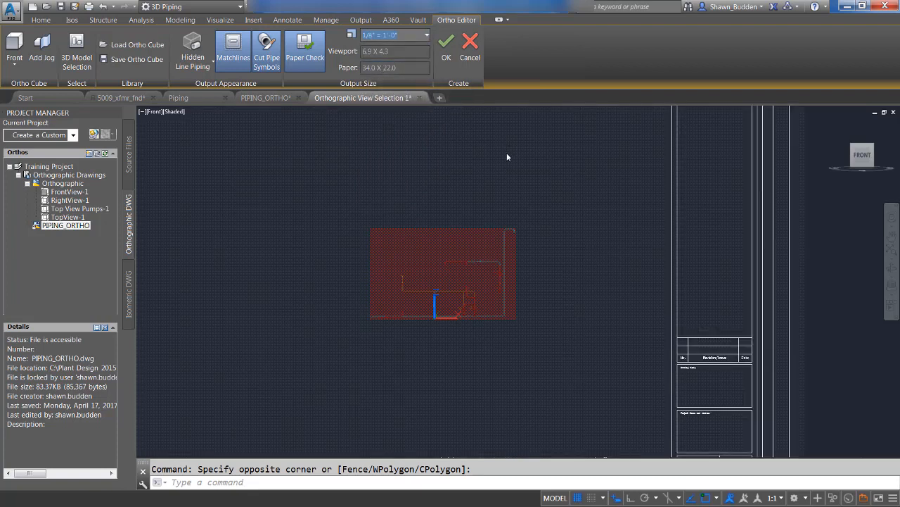
scroll(583, 156, down, 4)
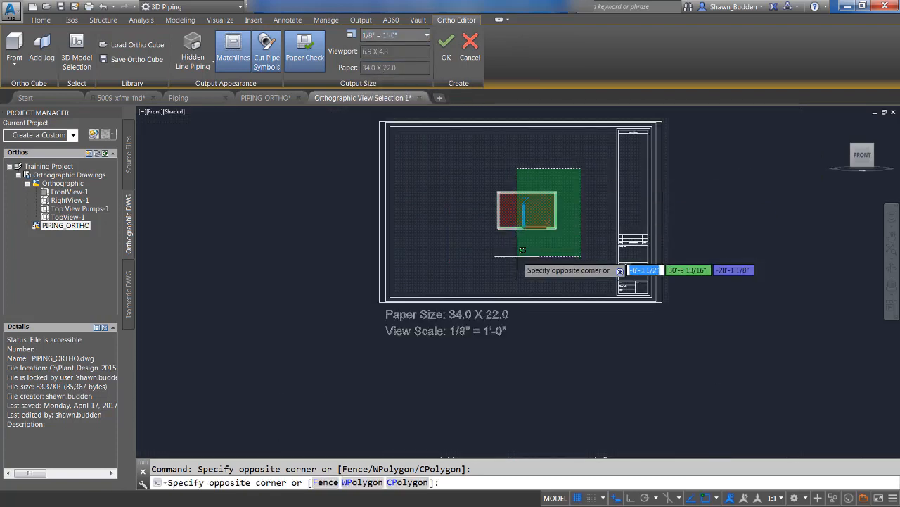
click(559, 187)
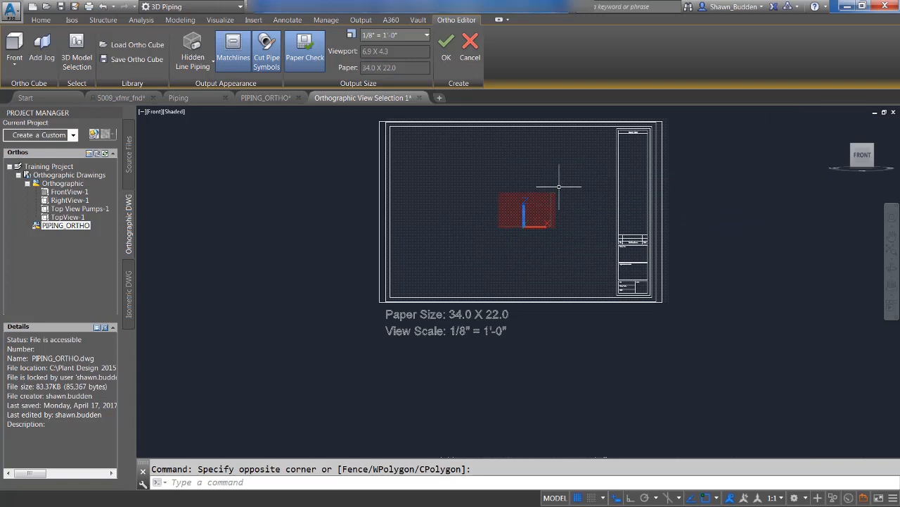
Set the front ortho view's scale to 1/2" = 1'-0" and check how the cube fits on the sheet
click(426, 35)
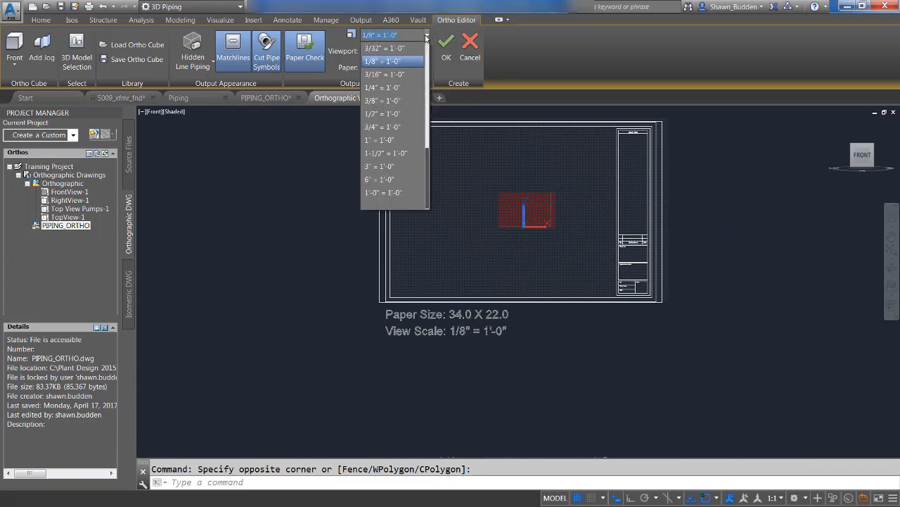
click(383, 114)
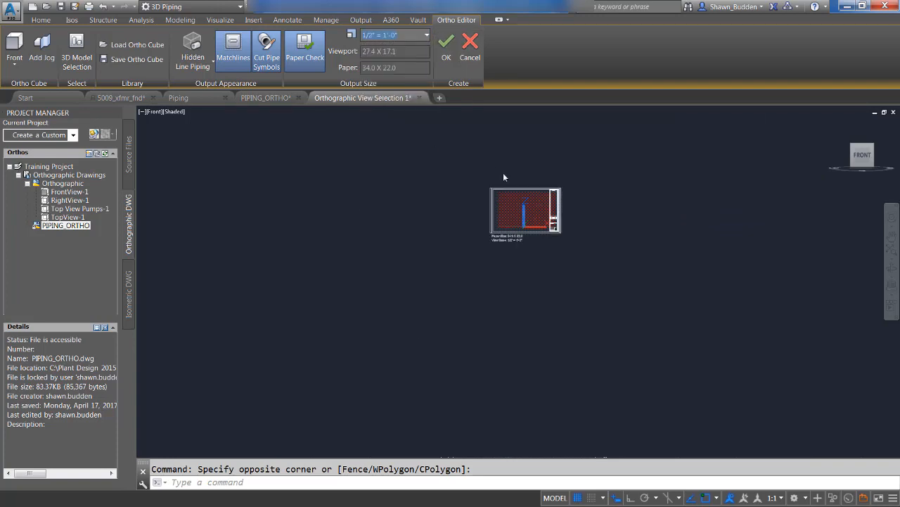
scroll(619, 222, up, 4)
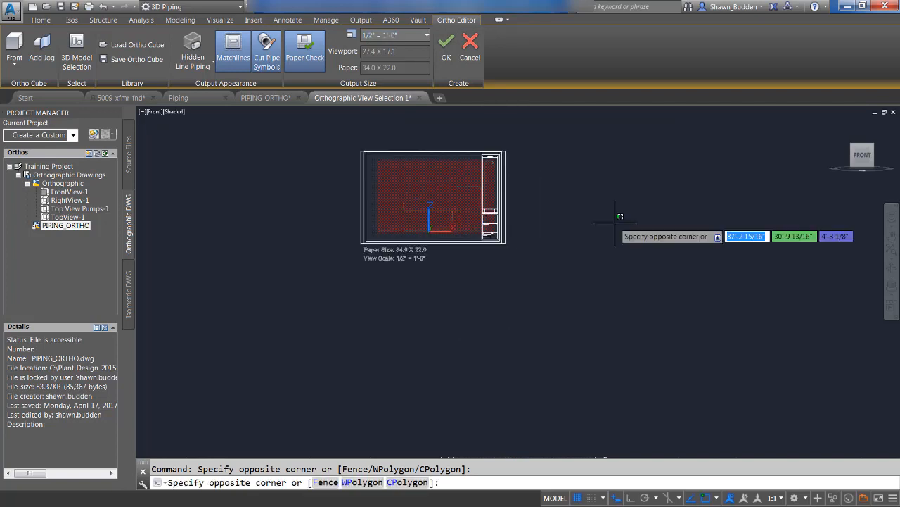
middle_drag(524, 187, 562, 232)
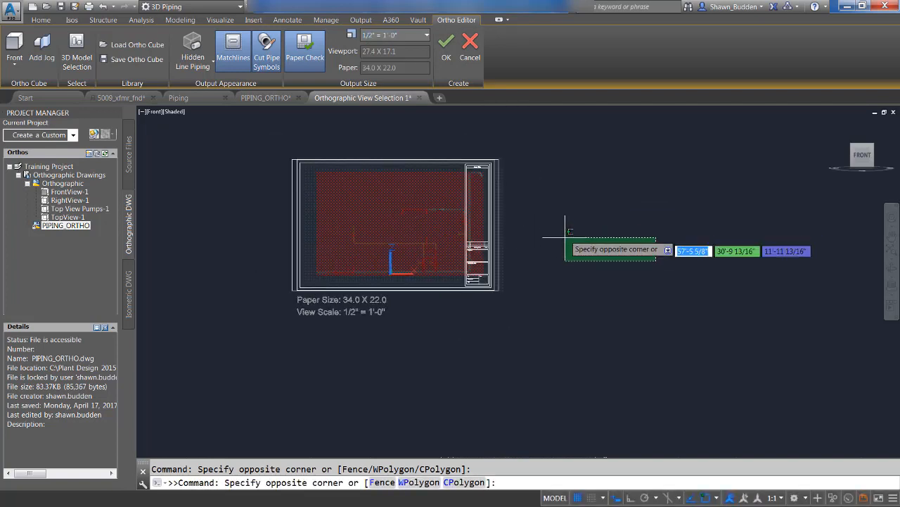
click(401, 200)
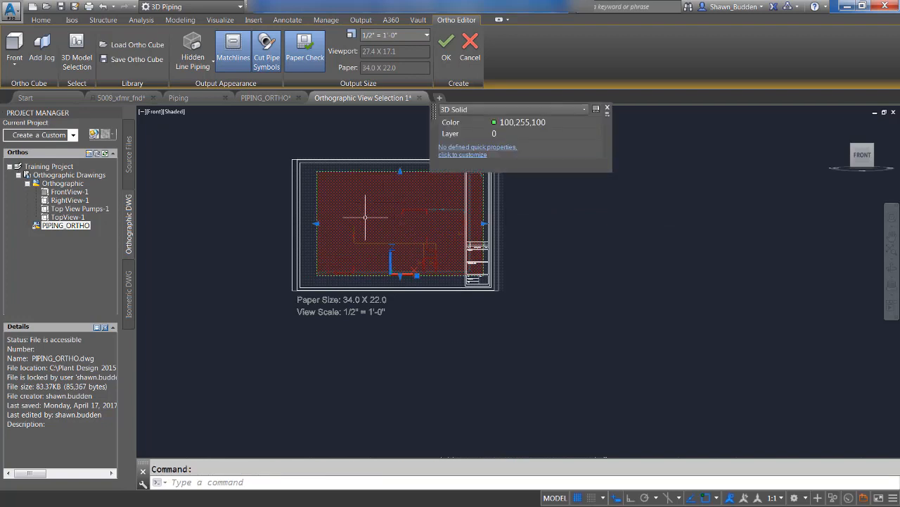
click(237, 154)
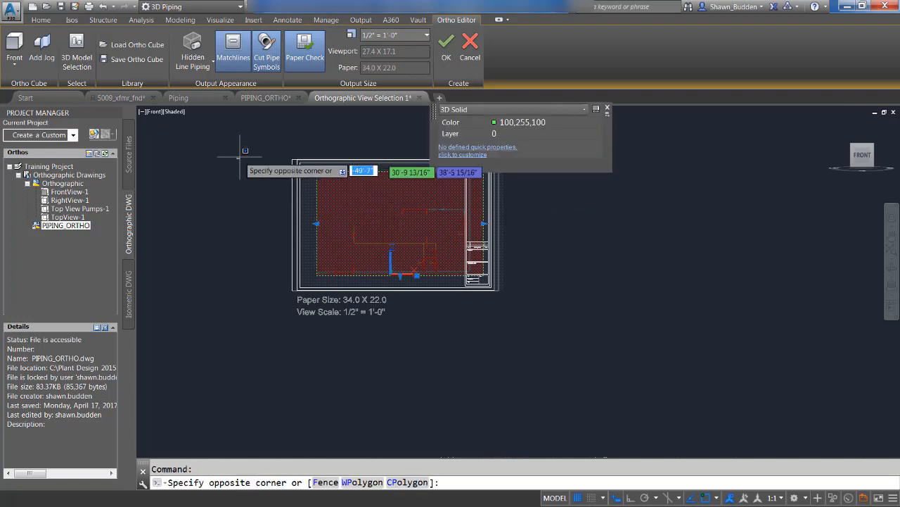
click(302, 124)
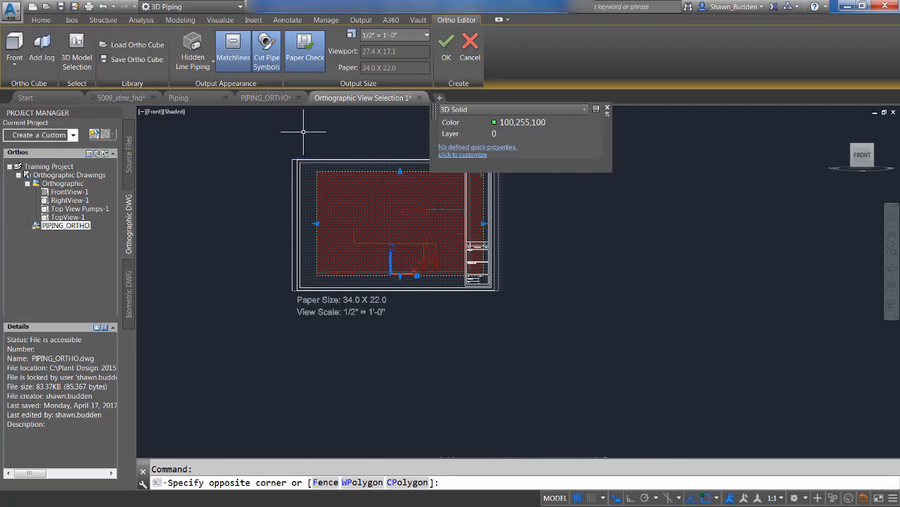
Save the ortho cube to the library as FRONT VIEW and check the list of loadable views
click(127, 59)
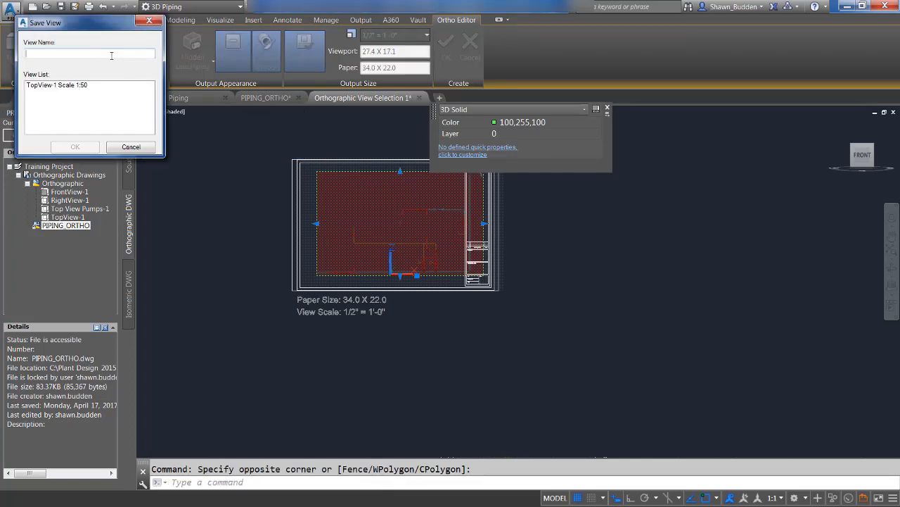
text(FRONT VIEW)
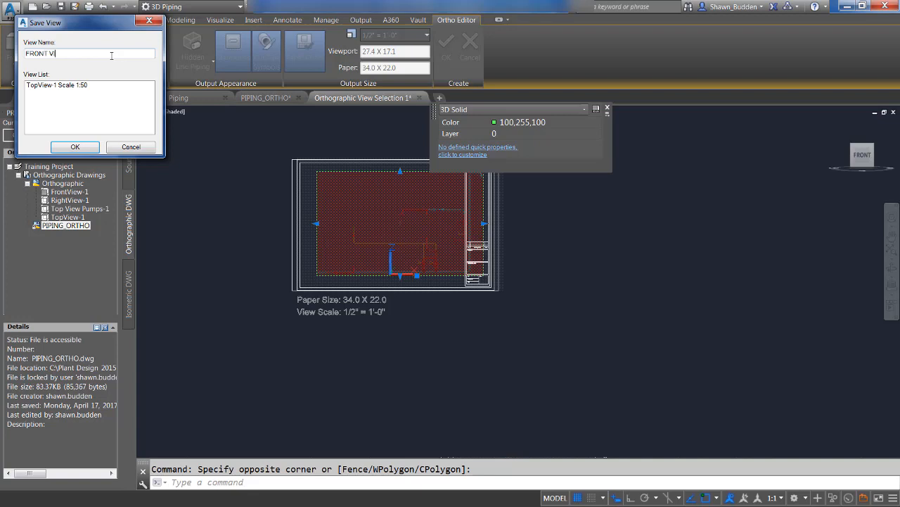
click(75, 146)
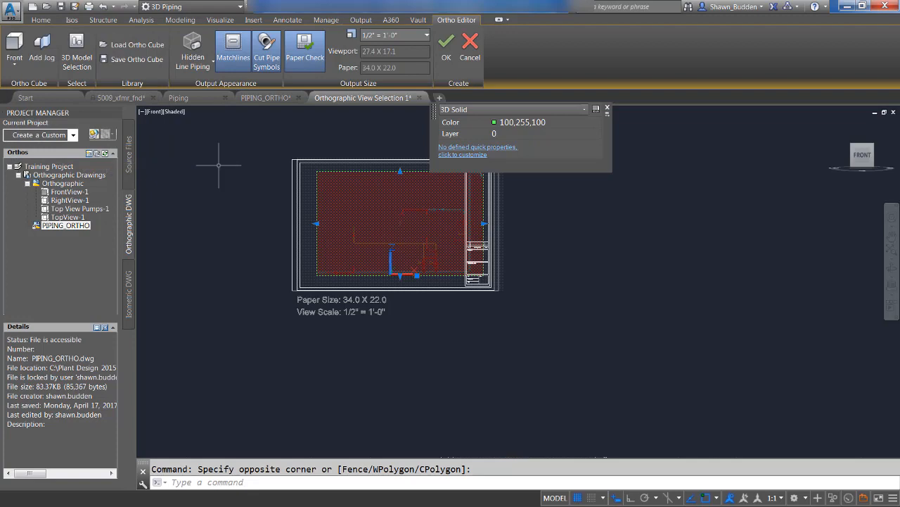
key(Escape)
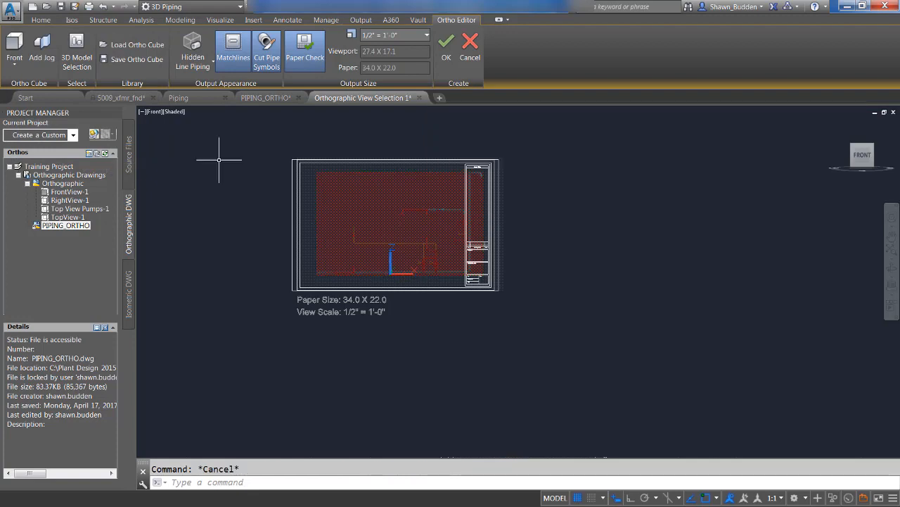
click(129, 45)
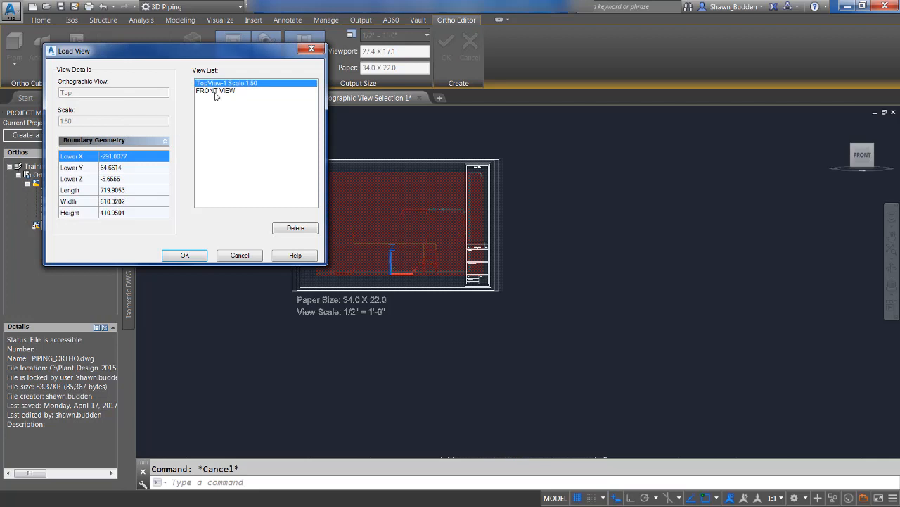
click(239, 258)
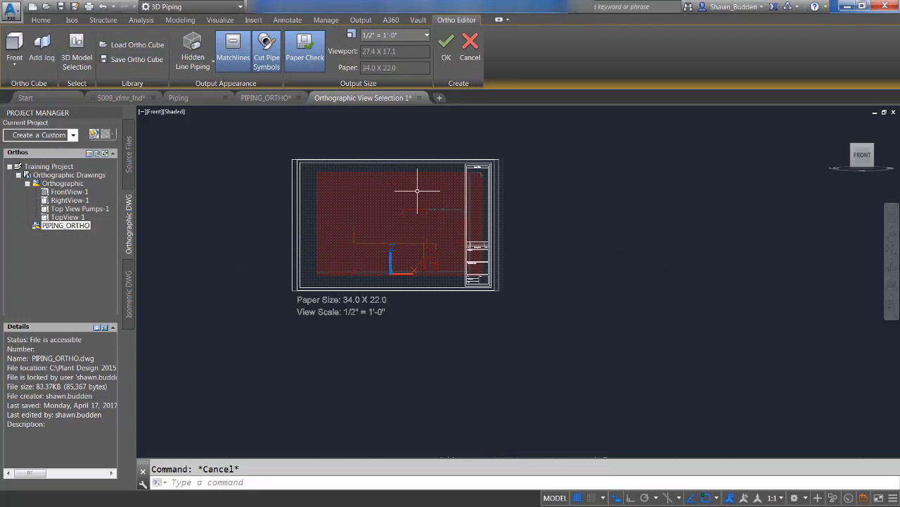
Generate the front view and place its viewport at the lower-left inner corner of the sheet border
click(446, 48)
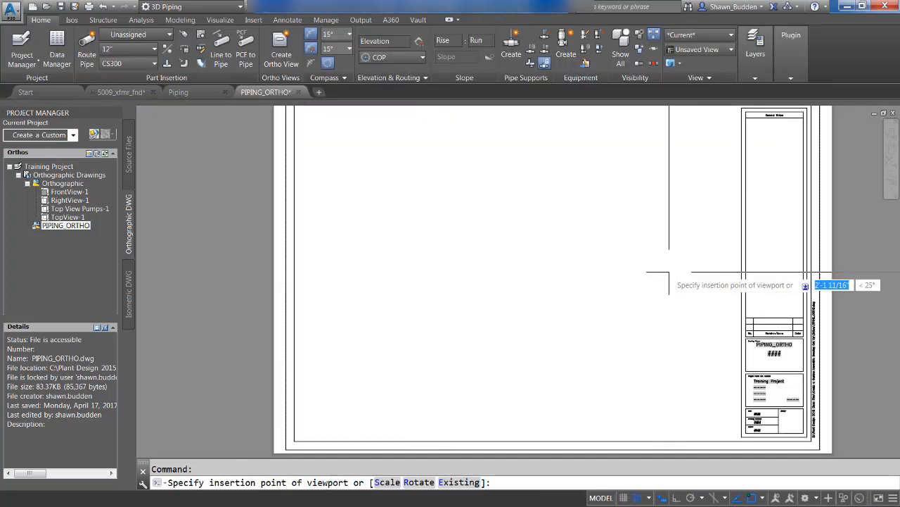
click(293, 433)
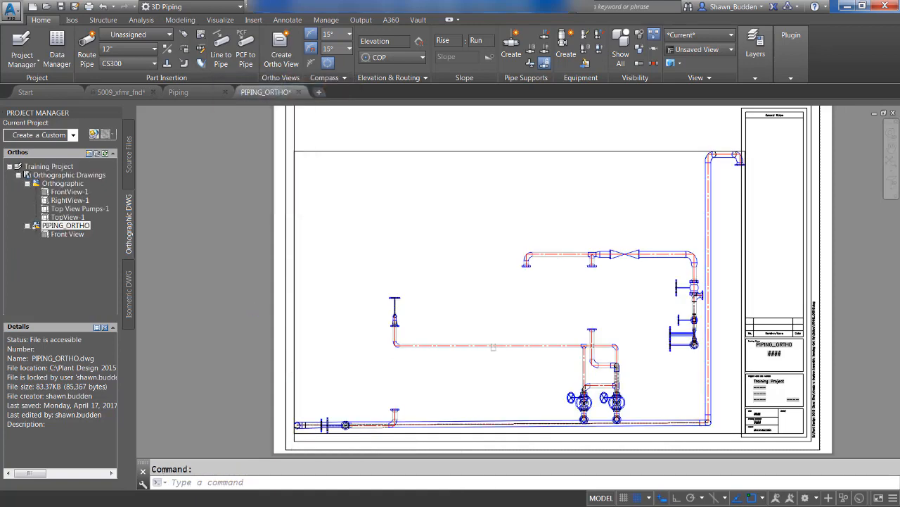
Try to add a Bottom of Pipe [BOP] annotation to the upper horizontal pipe run
right_click(422, 209)
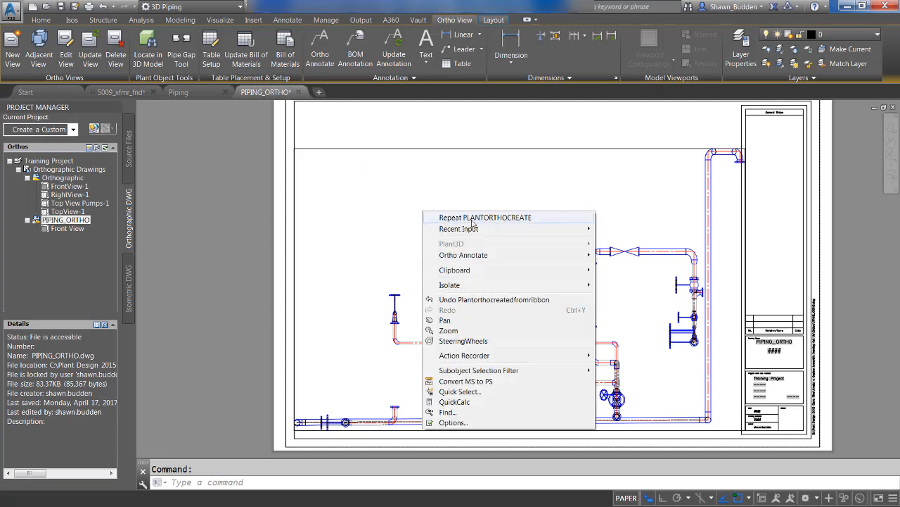
mouse_move(476, 257)
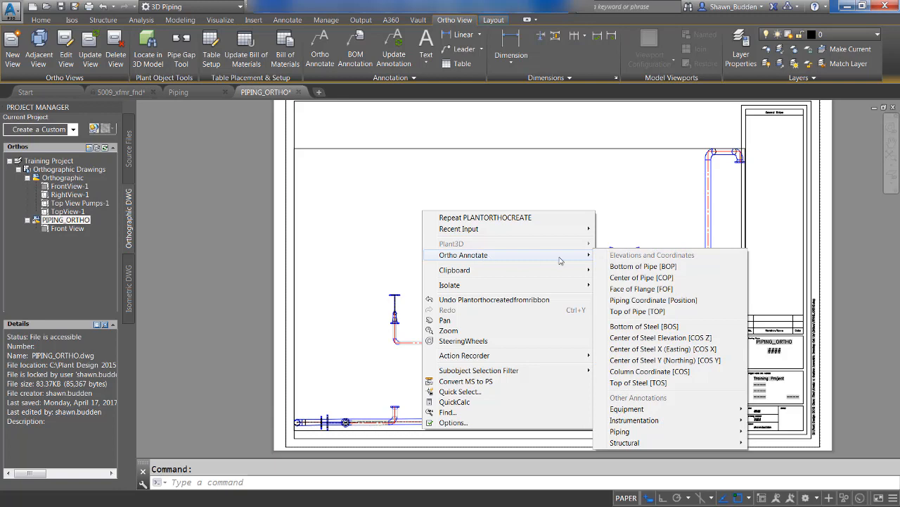
click(624, 272)
click(624, 267)
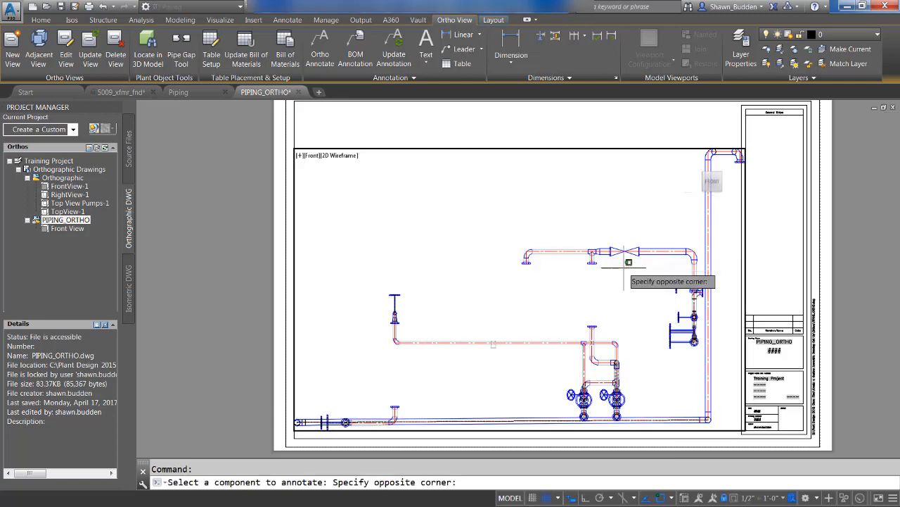
click(577, 283)
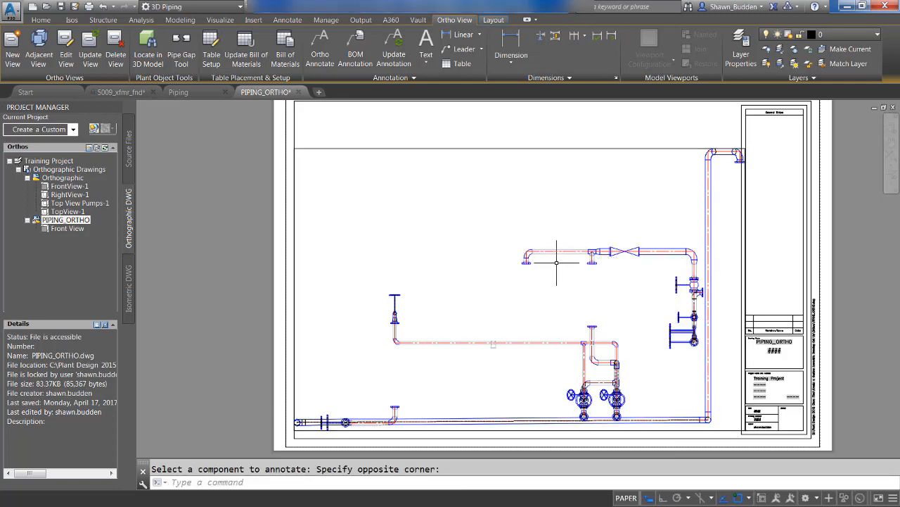
Annotate the upper horizontal pipe with its Bottom of Pipe [BOP] elevation, placing the text above the pipe's left elbow
right_click(532, 218)
mouse_move(567, 263)
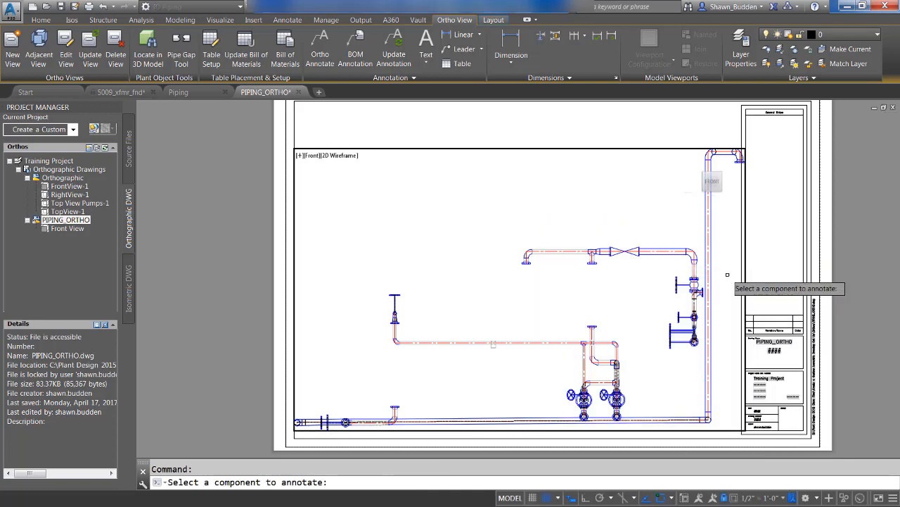
click(571, 251)
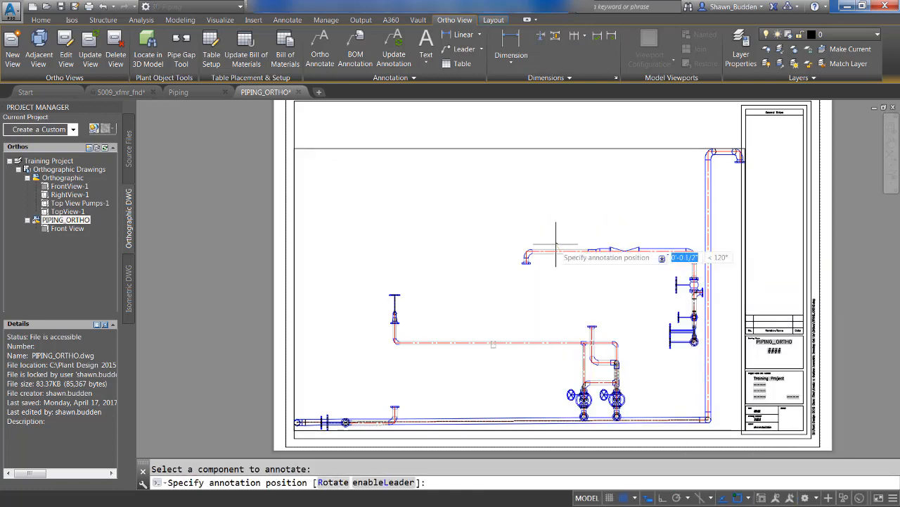
click(496, 224)
scroll(516, 228, up, 2)
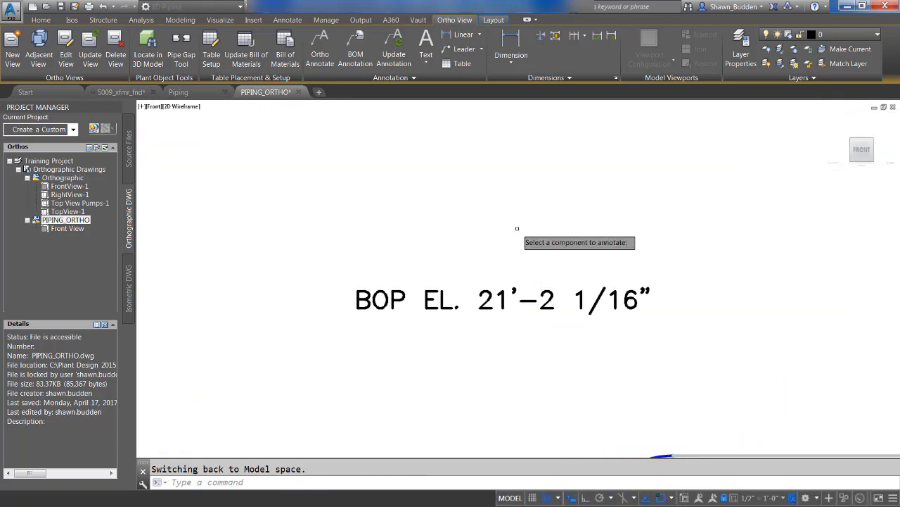
scroll(517, 228, down, 8)
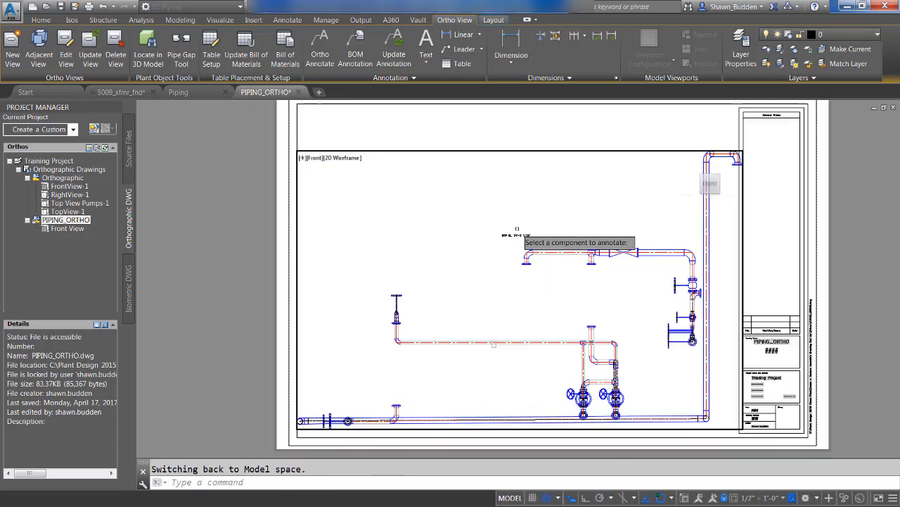
Cancel the pending annotation, return to paper space and erase the front view's viewport from the sheet
click(407, 250)
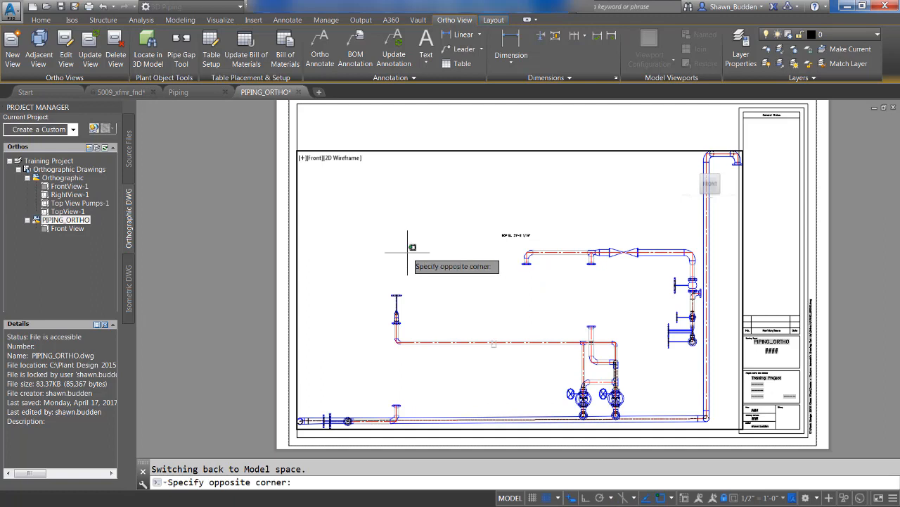
click(408, 250)
click(442, 273)
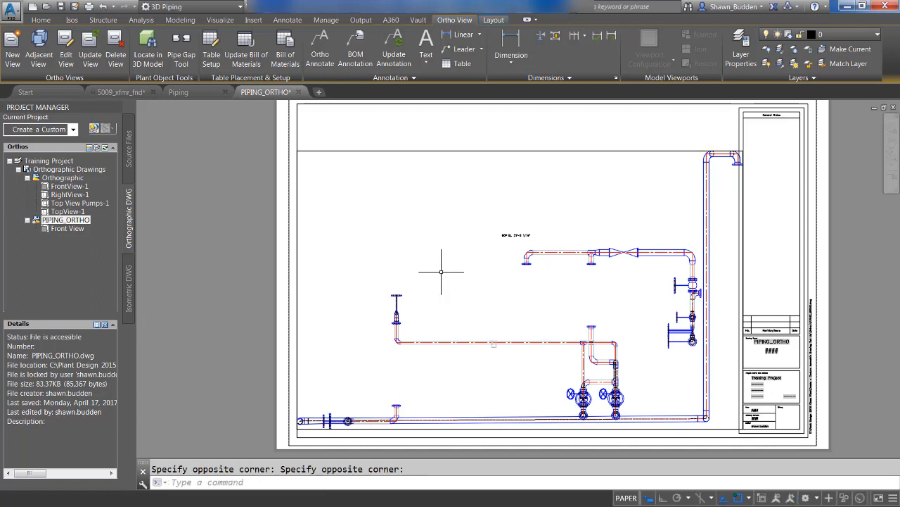
click(465, 150)
right_click(465, 151)
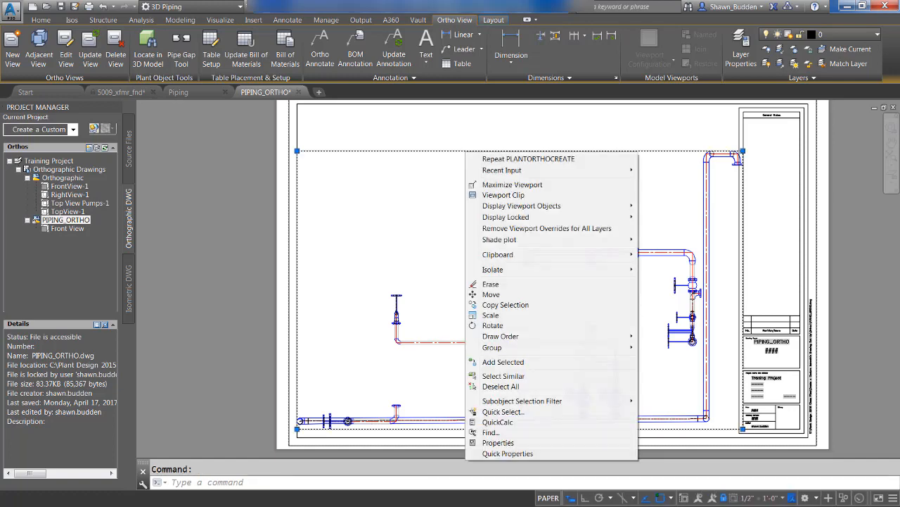
click(491, 285)
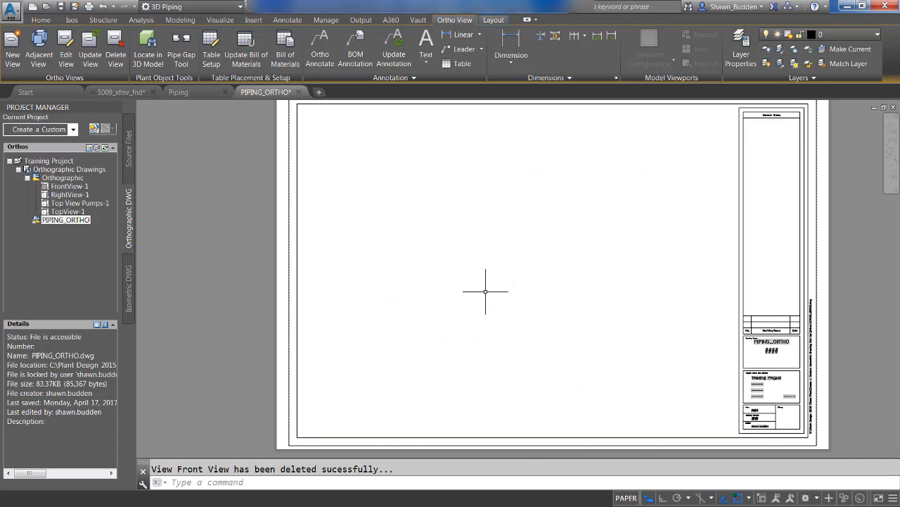
Set up a new orthographic view from the Piping model at 1/4" = 1'-0" scale and check its fit from the front
scroll(455, 276, down, 2)
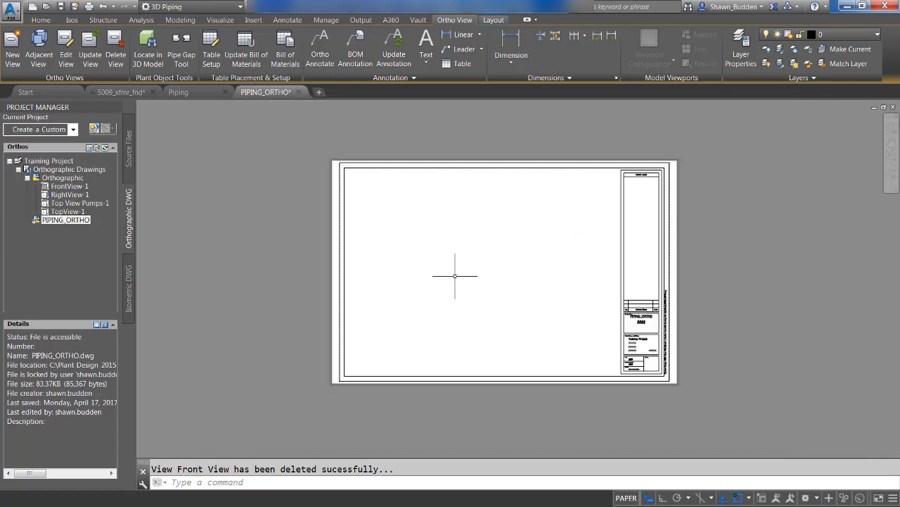
click(13, 44)
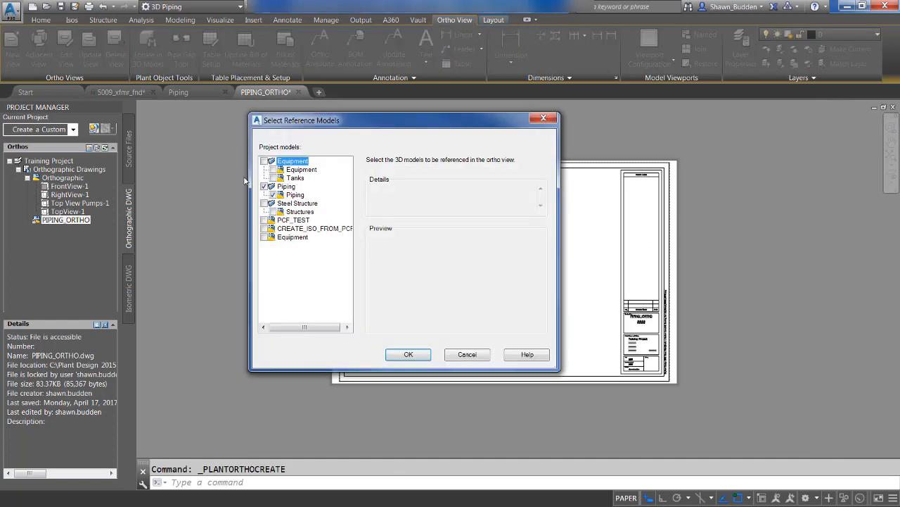
click(417, 354)
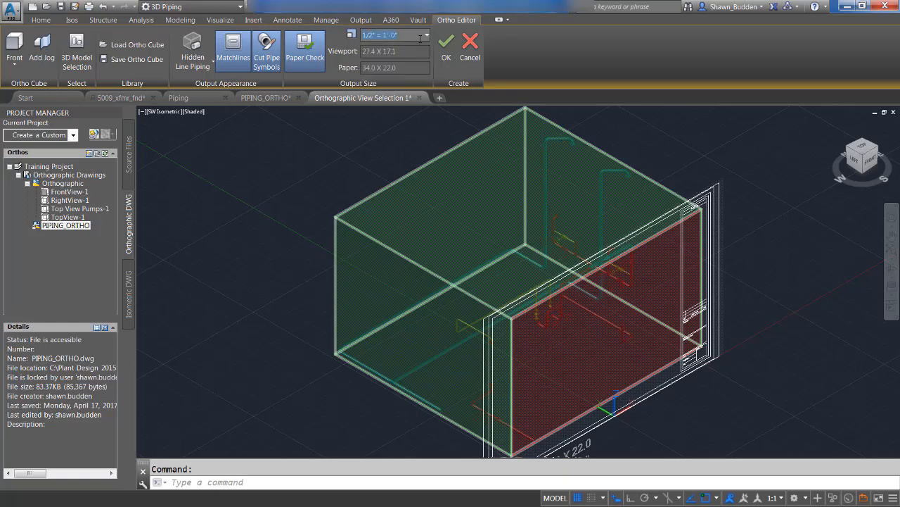
click(427, 35)
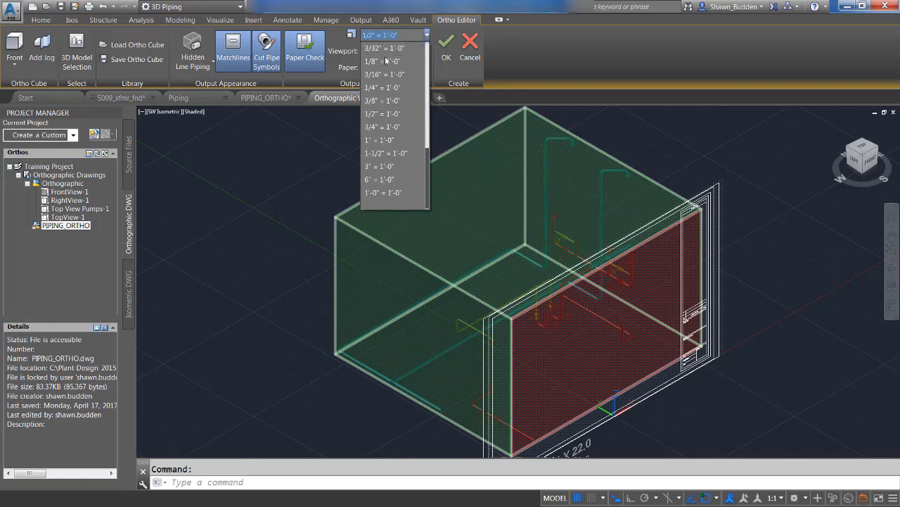
click(391, 88)
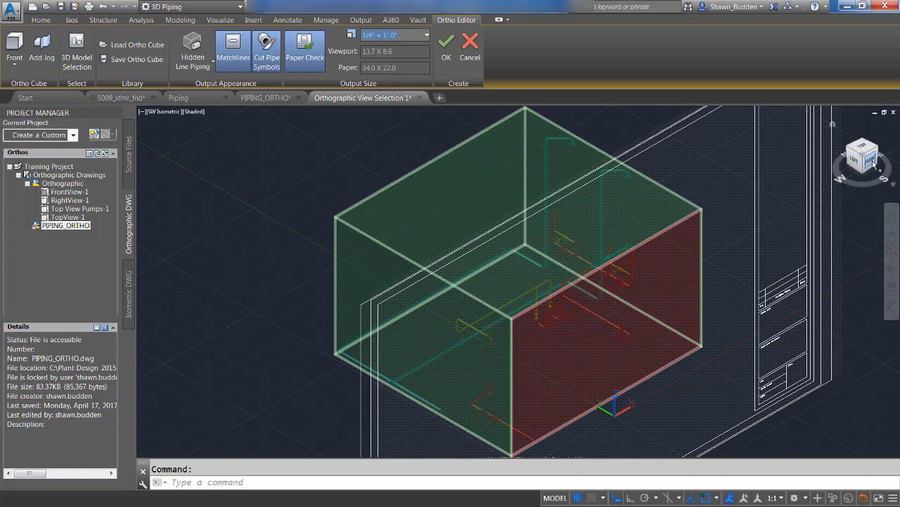
click(871, 161)
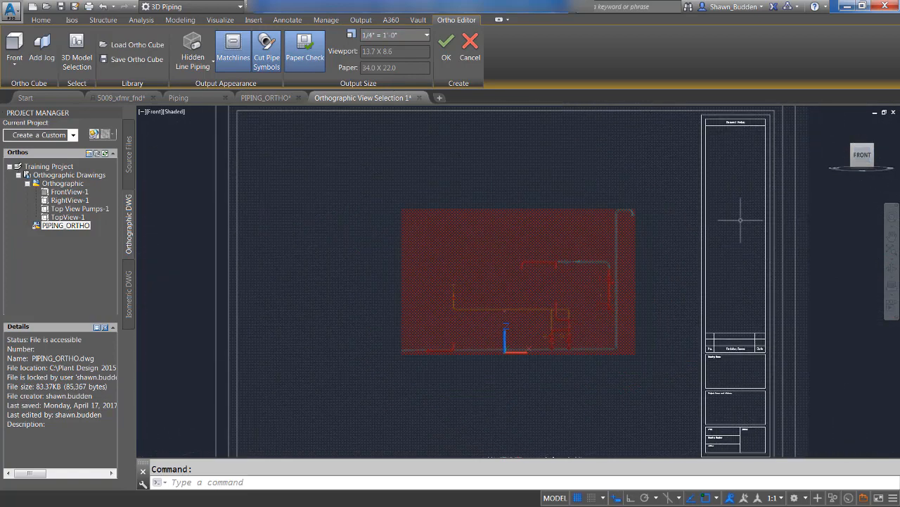
Generate the front view and place its viewport at the lower-left inner corner of the sheet border
click(445, 49)
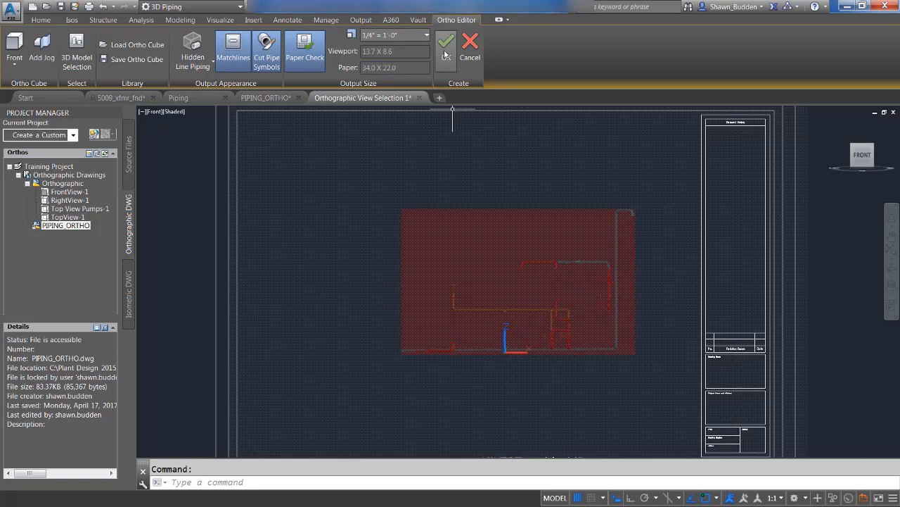
click(446, 52)
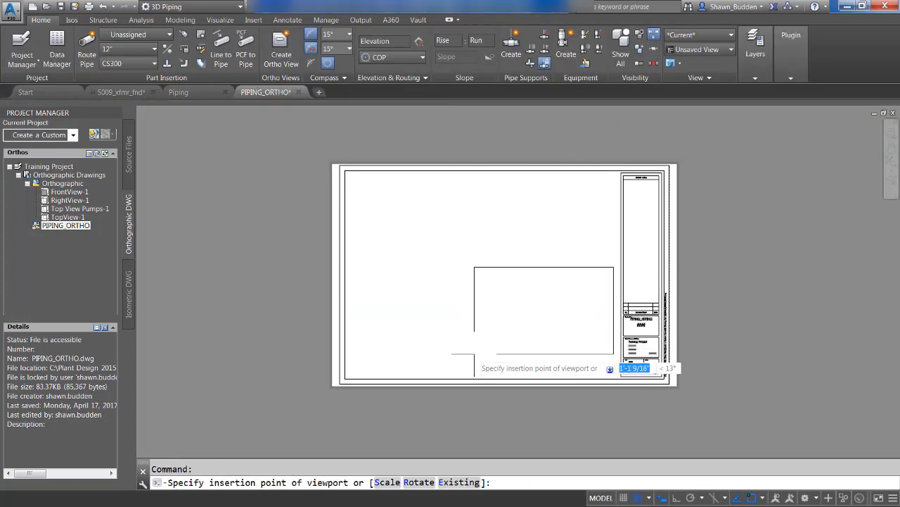
click(345, 372)
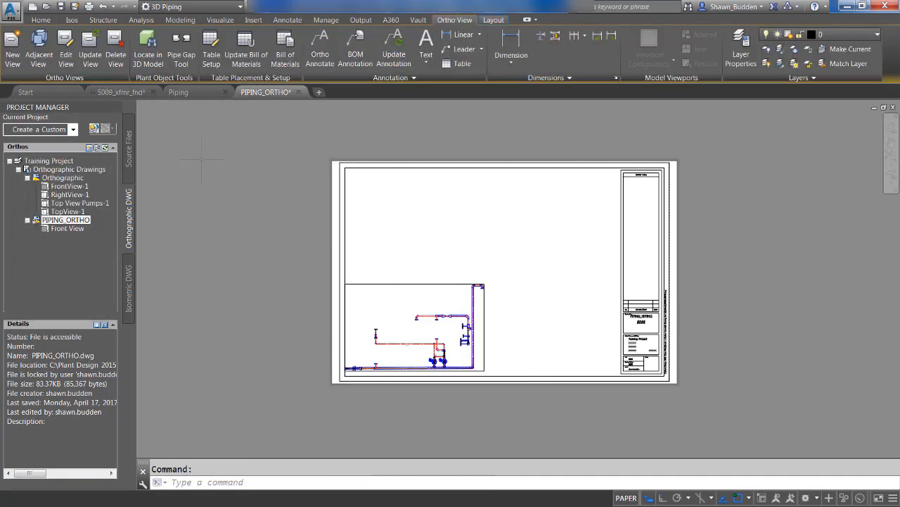
Create an adjacent Top view from the front view, inserting its viewport at the front viewport's upper-left corner
click(37, 42)
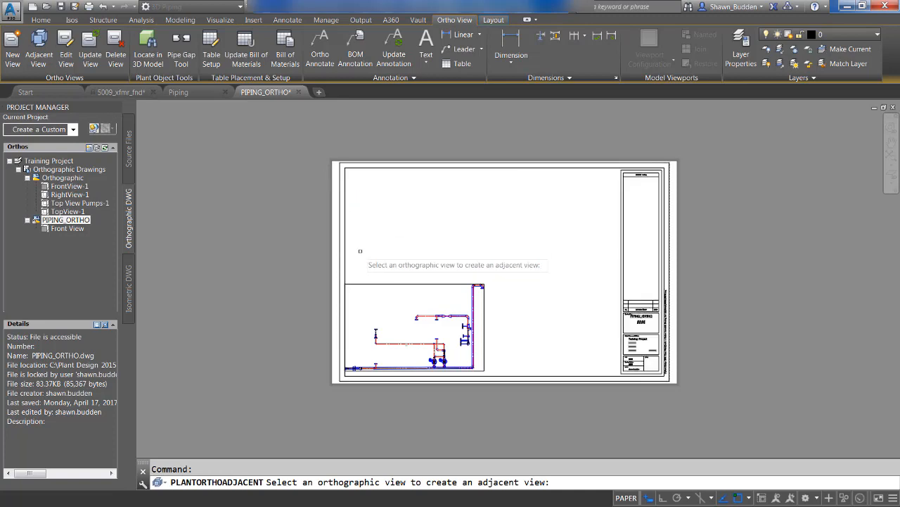
click(371, 285)
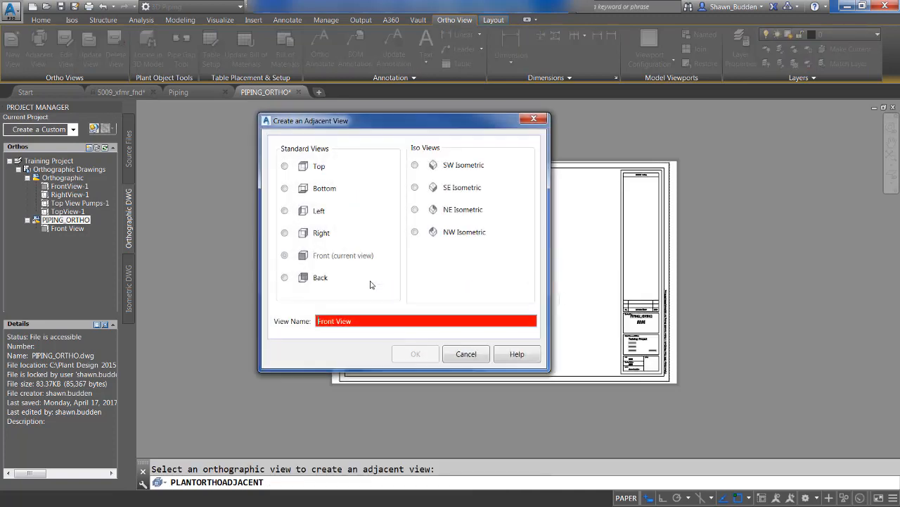
click(285, 172)
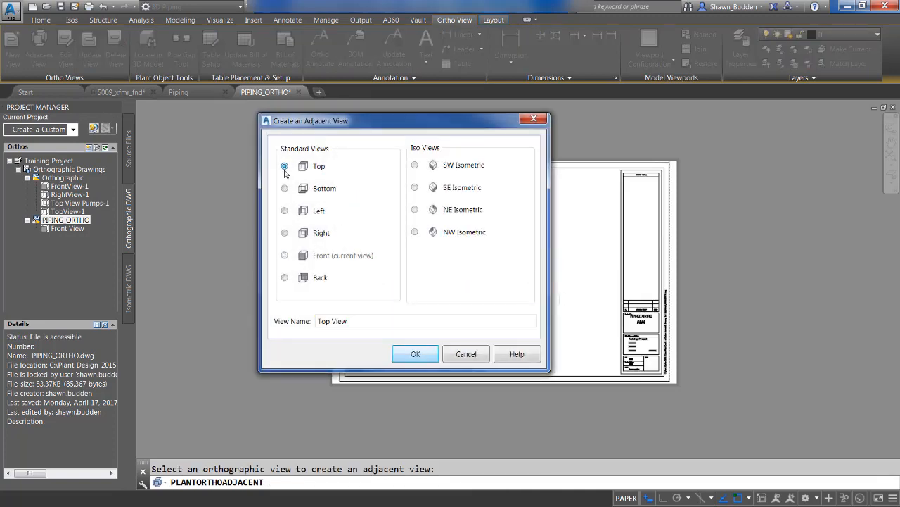
click(416, 354)
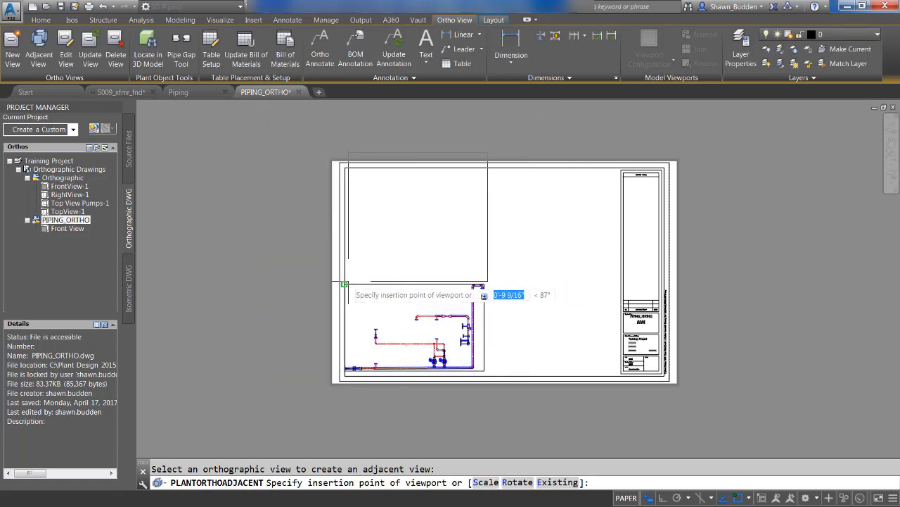
click(344, 284)
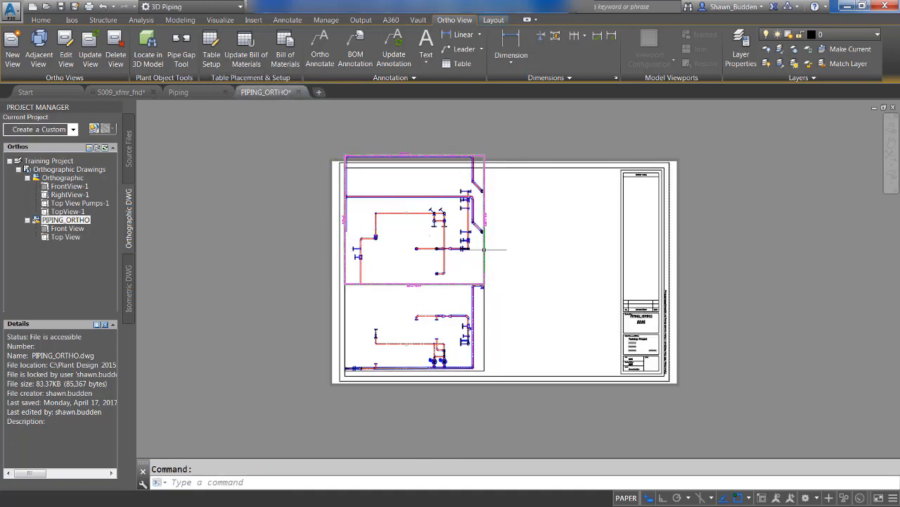
key(Escape)
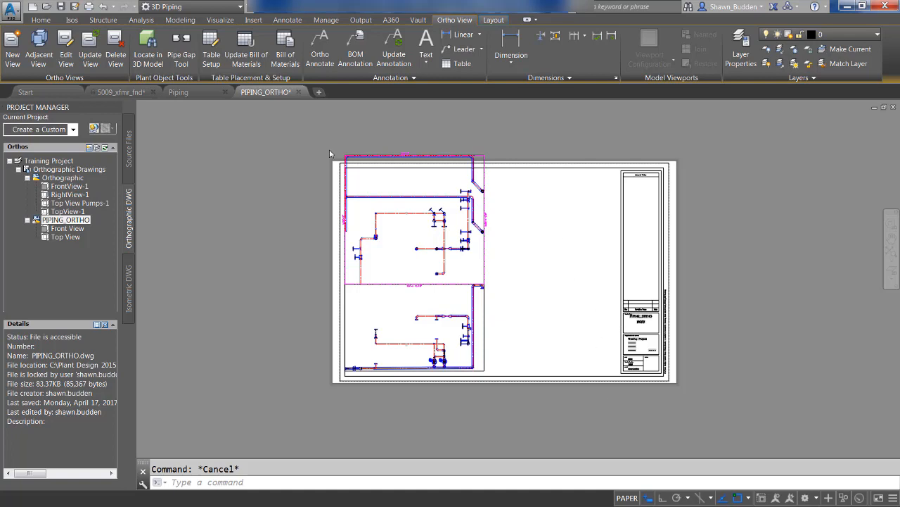
Edit the top view's scale to 3/16" = 1'-0" and regenerate it
click(63, 46)
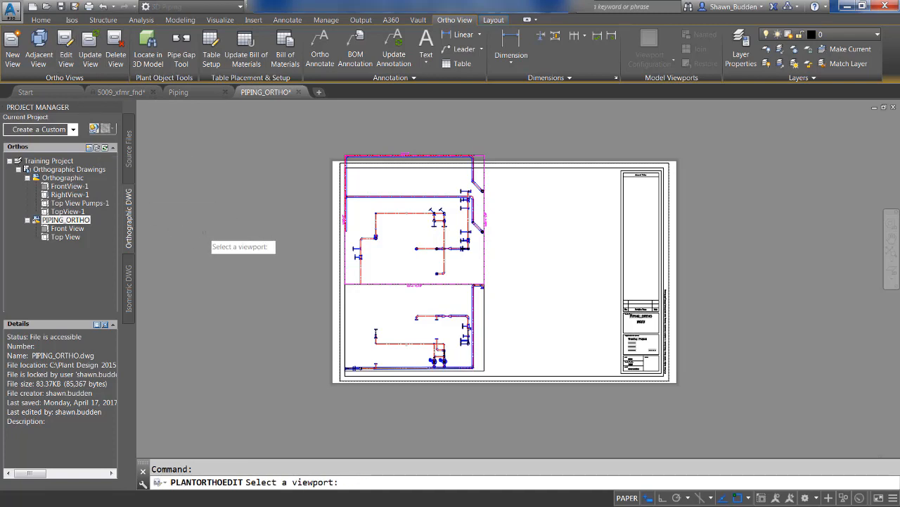
click(473, 256)
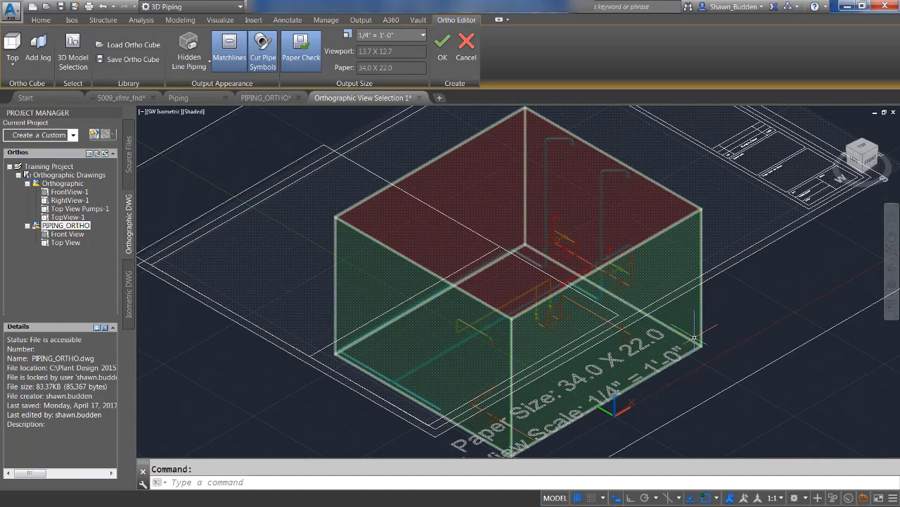
click(423, 36)
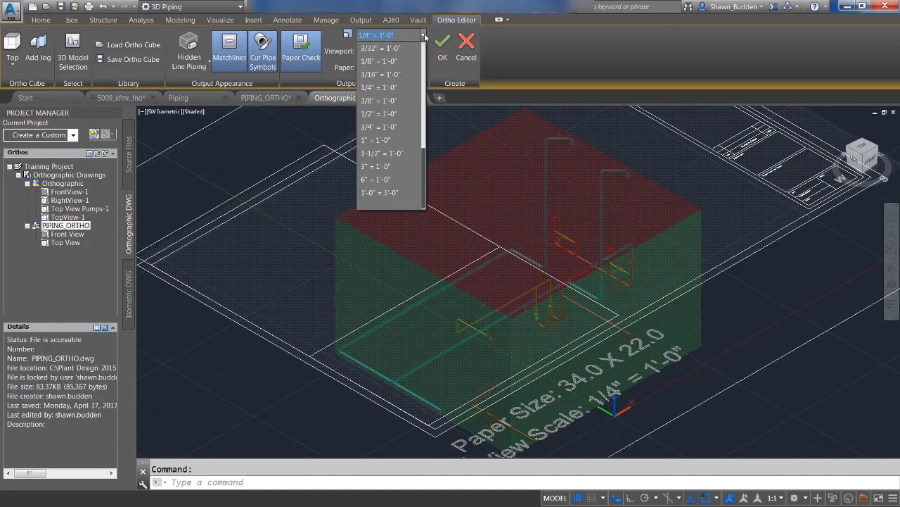
click(381, 74)
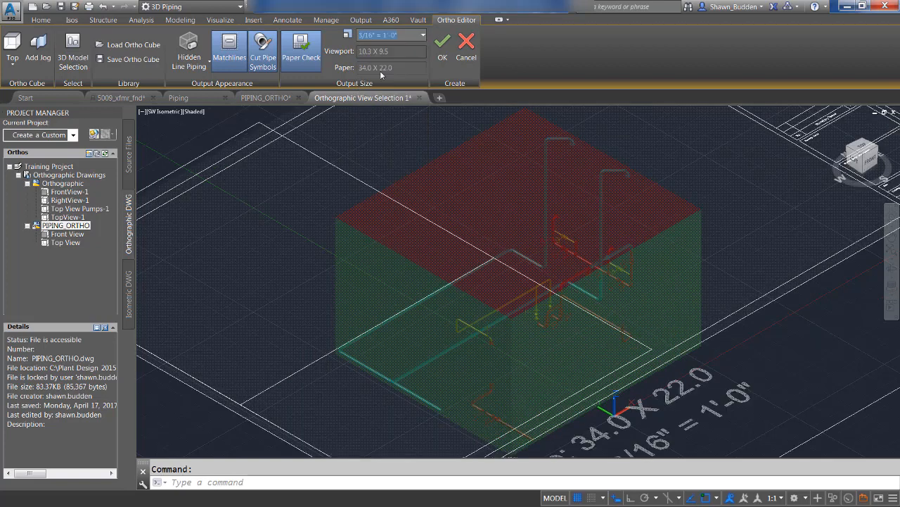
click(443, 46)
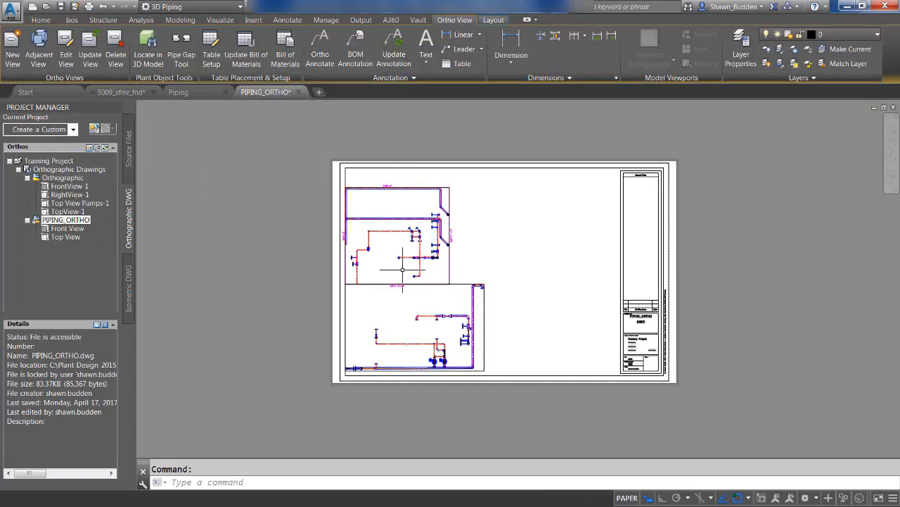
Edit the front view's scale to 3/16" = 1'-0" and regenerate it
scroll(389, 270, up, 3)
scroll(388, 271, down, 2)
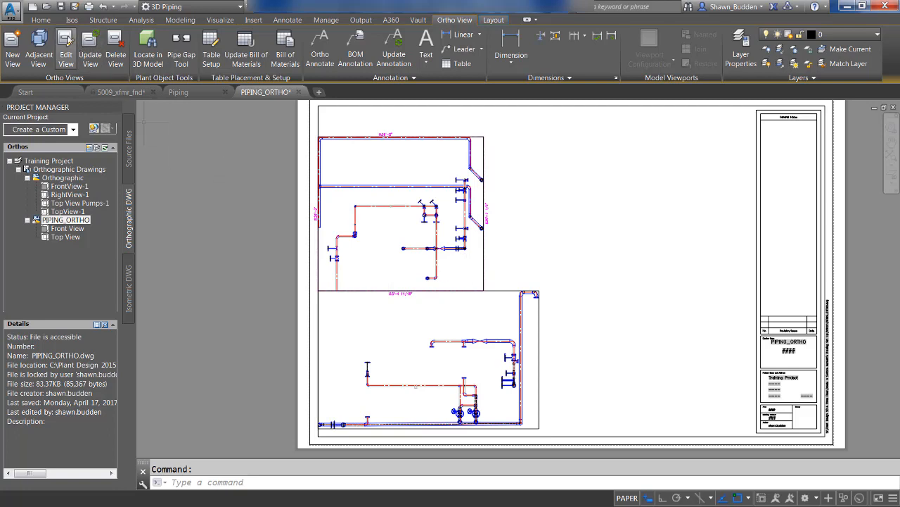
click(65, 42)
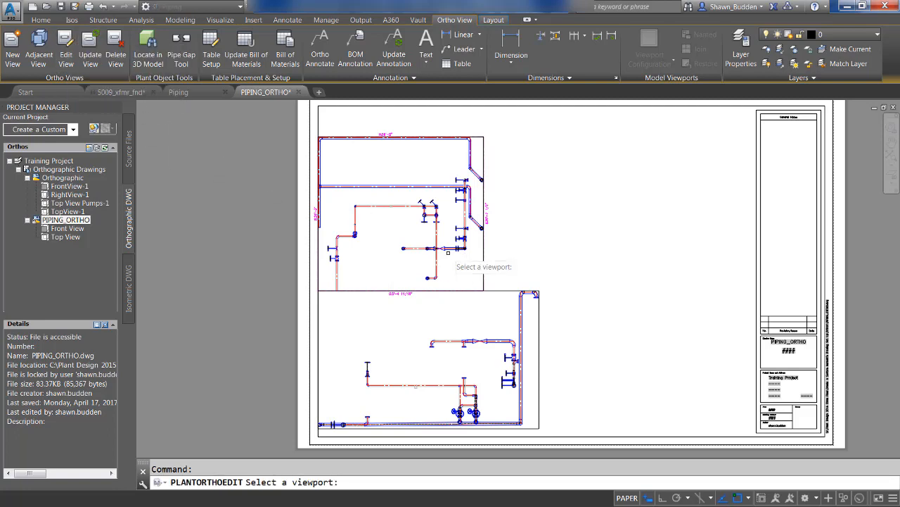
click(506, 297)
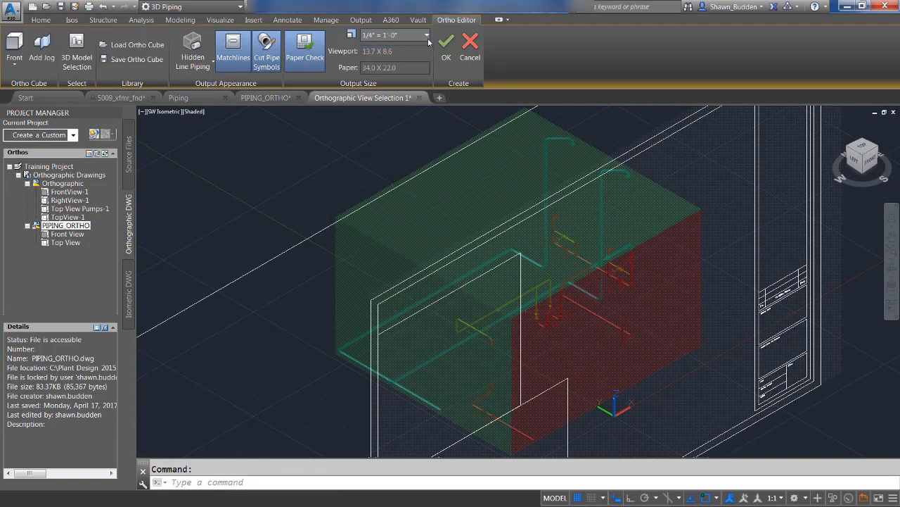
click(427, 35)
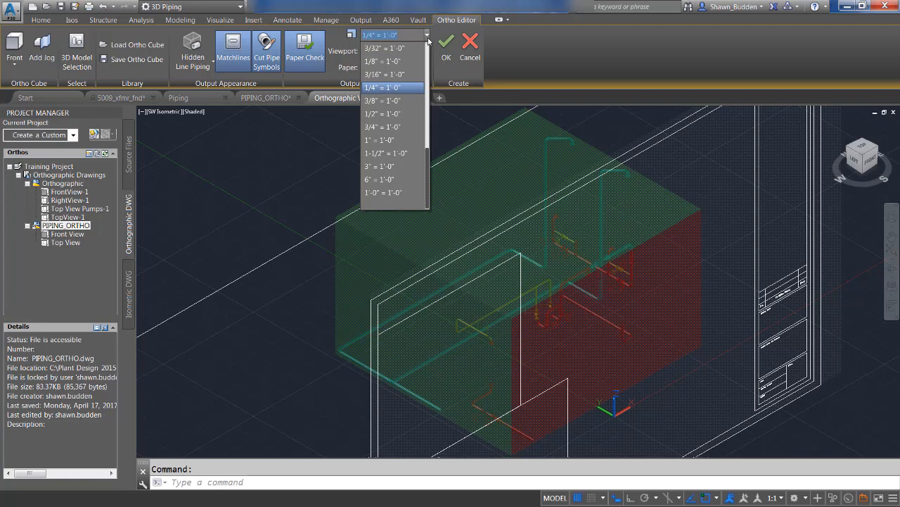
click(391, 74)
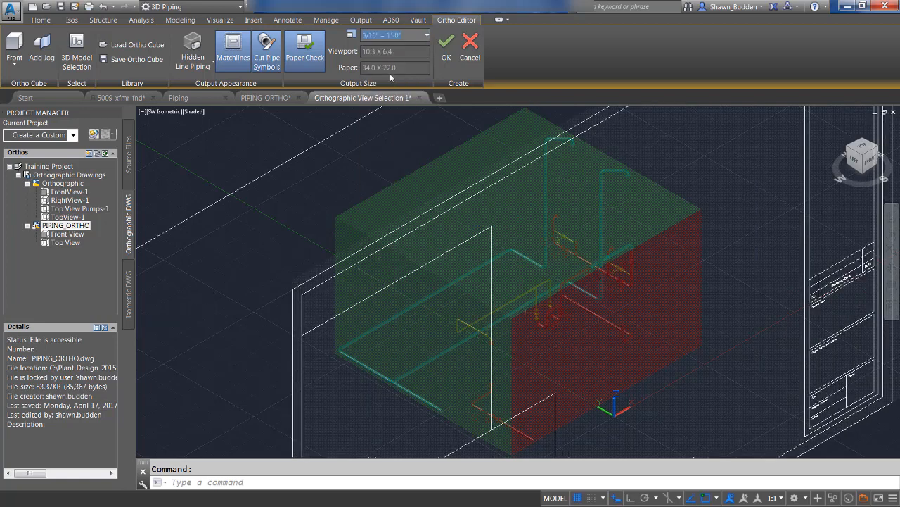
click(445, 47)
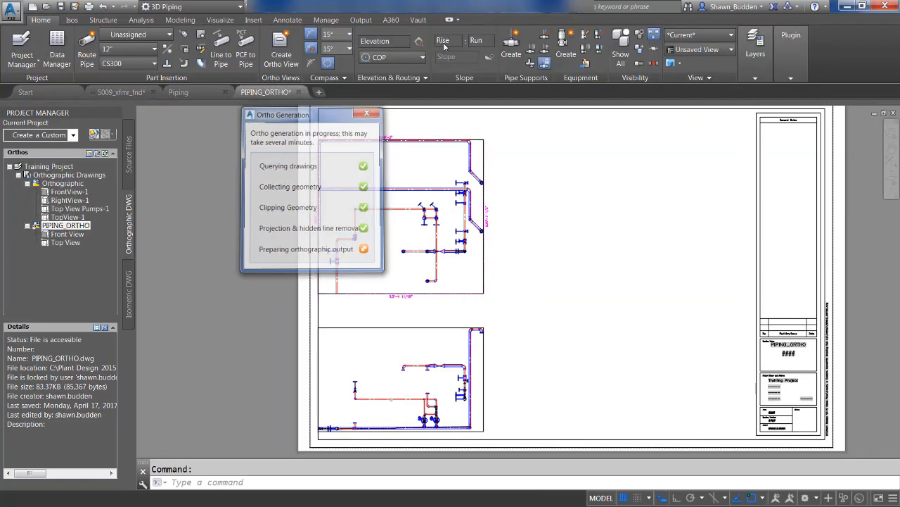